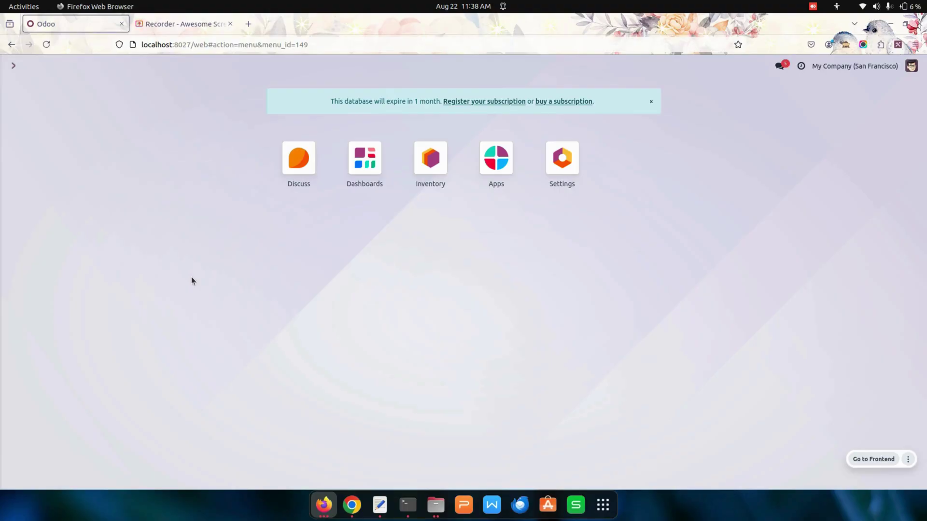
- Open the Product Categories list under Inventory's Configuration menu
{"action": "left_click", "coordinate": [430, 167]}
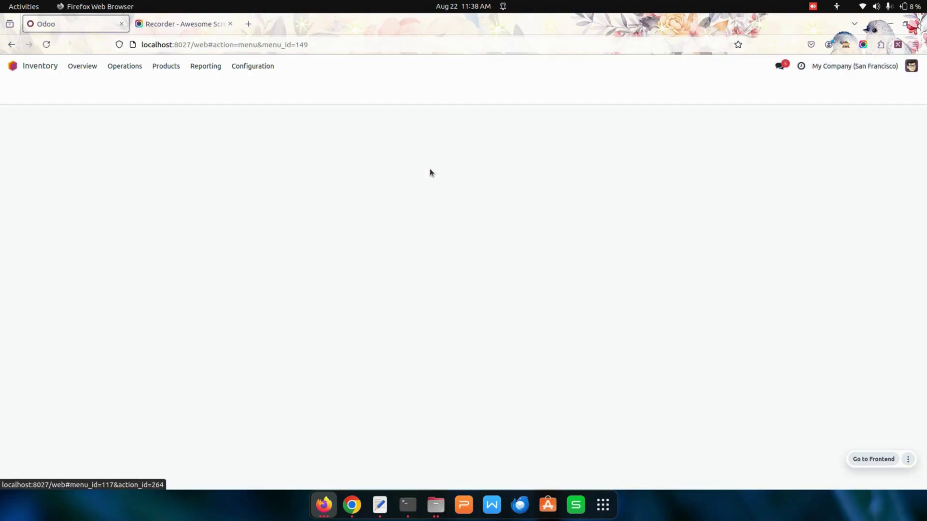
{"action": "left_click", "coordinate": [271, 70]}
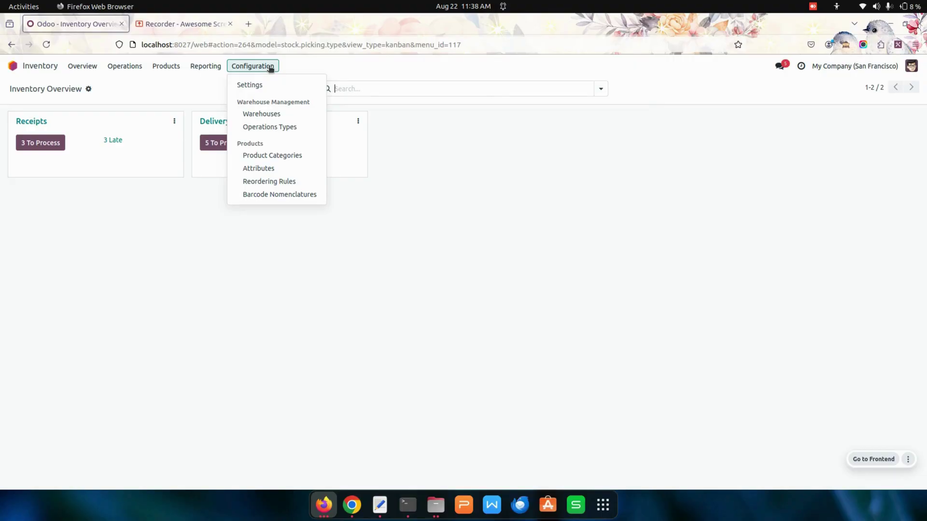
{"action": "left_click", "coordinate": [299, 157]}
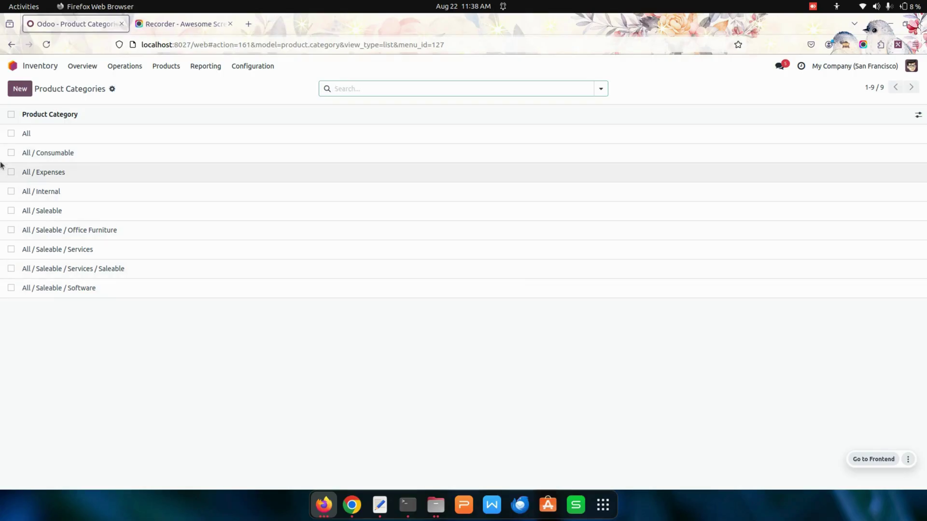
- Create a new product category named 'Wood Products', correcting the typing mistakes
{"action": "left_click", "coordinate": [20, 89]}
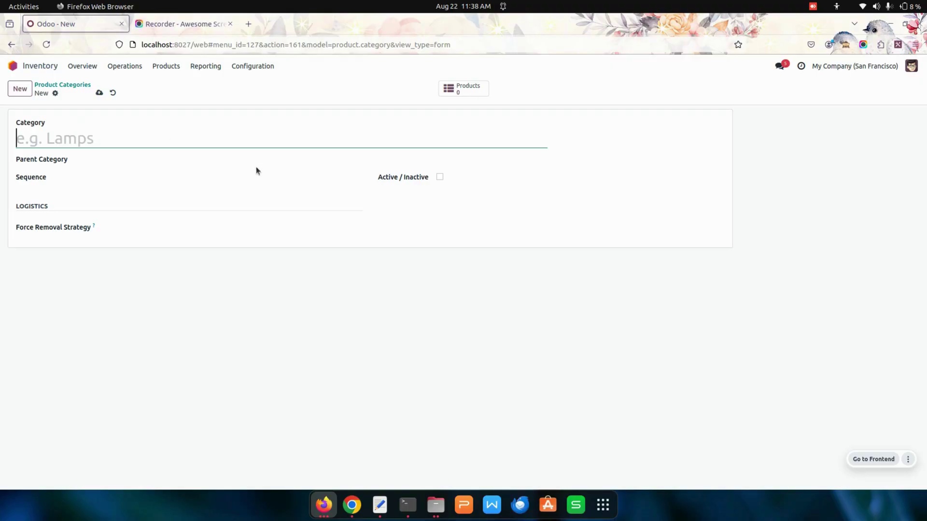
{"action": "type", "text": "Woo"}
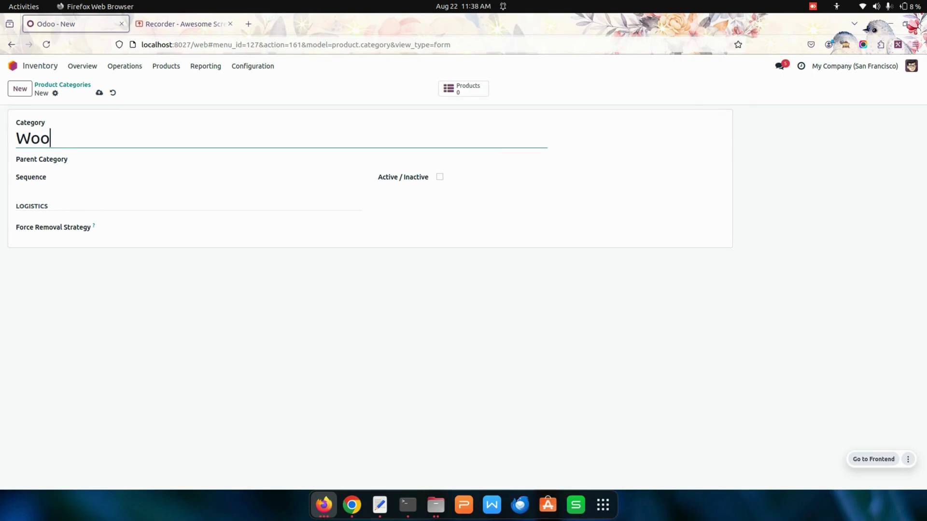
{"action": "type", "text": "d Prodict"}
{"action": "key", "text": "BackSpace"}
{"action": "key", "text": "BackSpace"}
{"action": "key", "text": "BackSpace"}
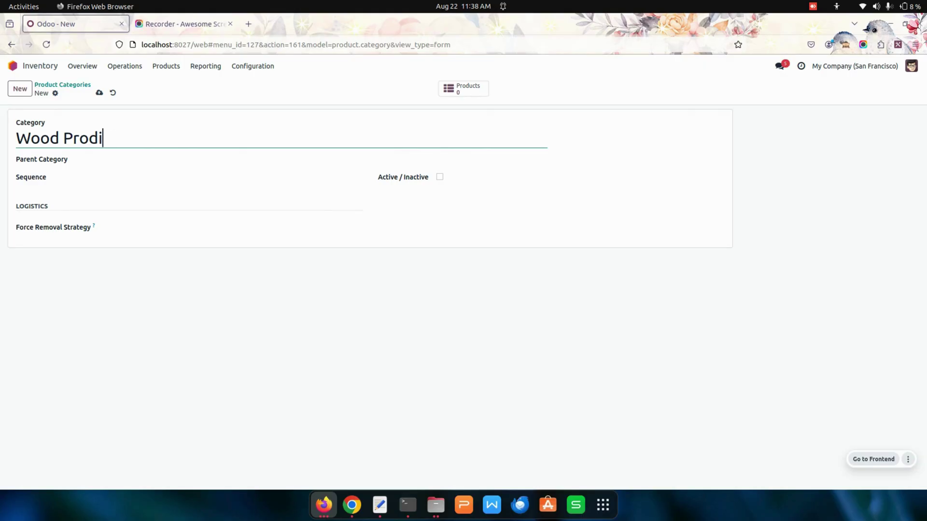
{"action": "type", "text": "ux"}
{"action": "key", "text": "BackSpace"}
{"action": "type", "text": "cts"}
{"action": "left_click", "coordinate": [115, 231]}
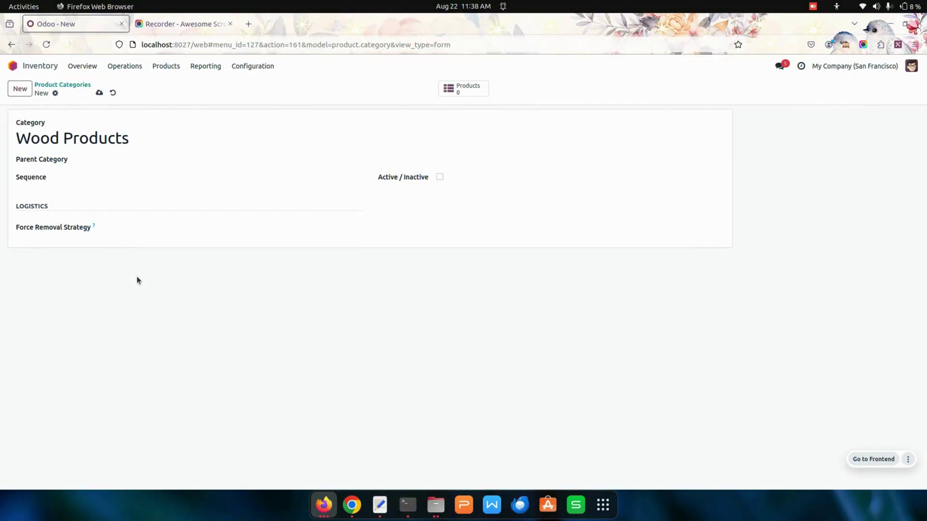
{"action": "left_click", "coordinate": [166, 139]}
- Paste the category name into the Sequence field and create a new 'Wood Products' sequence
{"action": "left_click", "coordinate": [121, 177]}
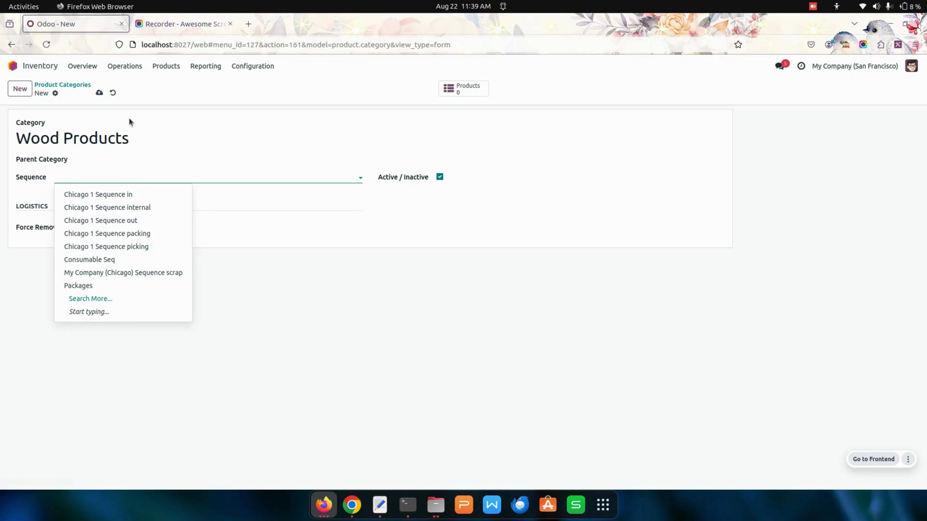
{"action": "left_click", "coordinate": [97, 138]}
{"action": "triple_click", "coordinate": [94, 136]}
{"action": "right_click", "coordinate": [95, 136]}
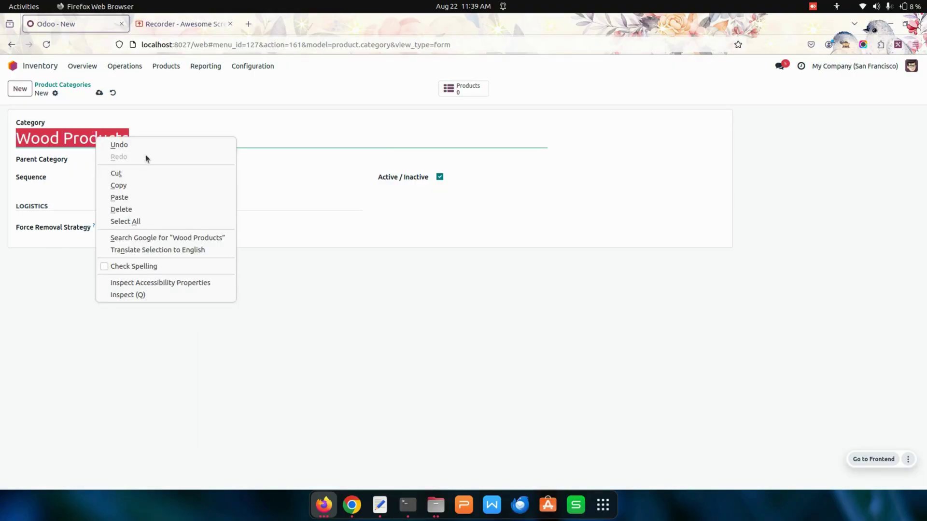
{"action": "left_click", "coordinate": [140, 186]}
{"action": "left_click", "coordinate": [99, 179]}
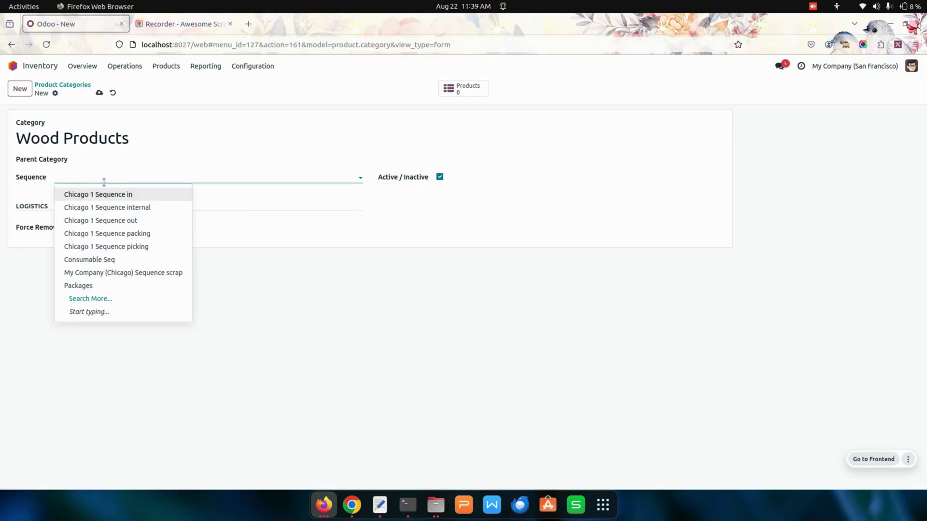
{"action": "key", "text": "ctrl+v"}
{"action": "left_click", "coordinate": [111, 207]}
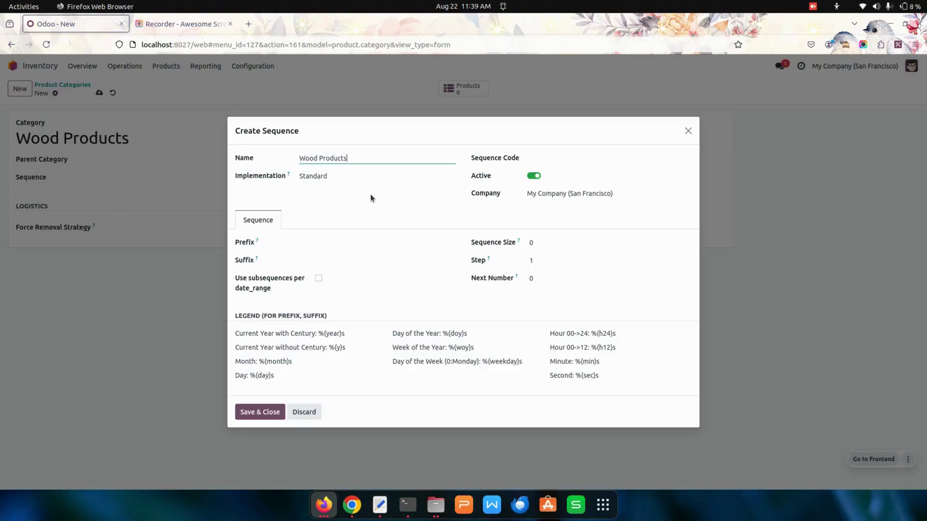
- Give the sequence code WC, prefix WP, suffix -01 and size 5
{"action": "left_click", "coordinate": [555, 163]}
{"action": "type", "text": "WC"}
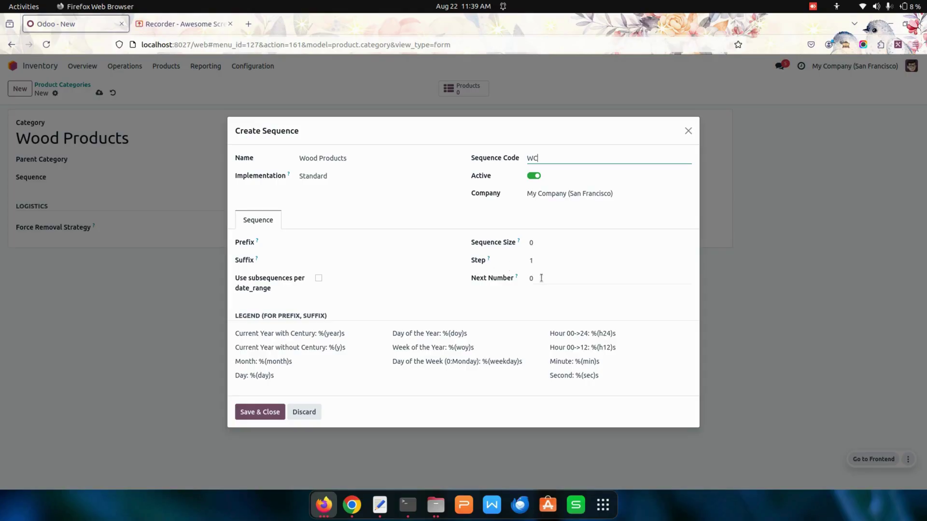
{"action": "left_click", "coordinate": [339, 248]}
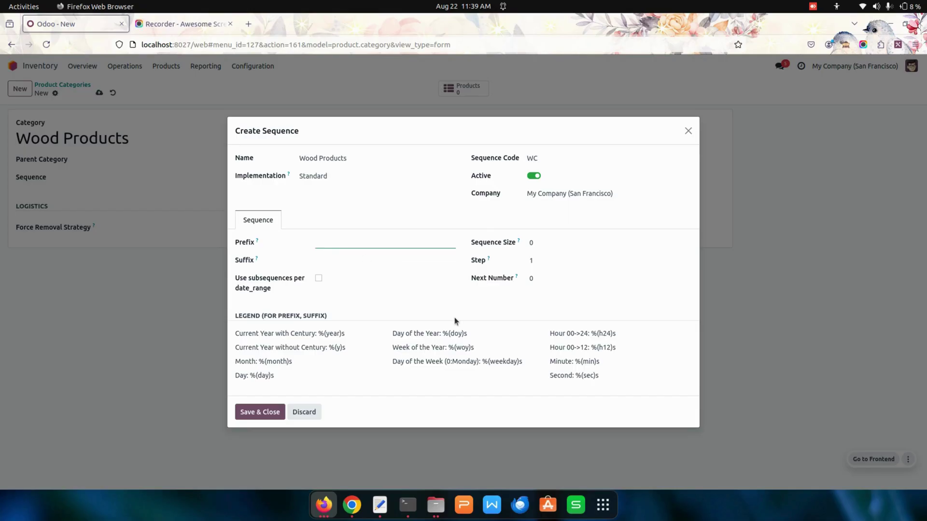
{"action": "type", "text": "WP"}
{"action": "key", "text": "Tab"}
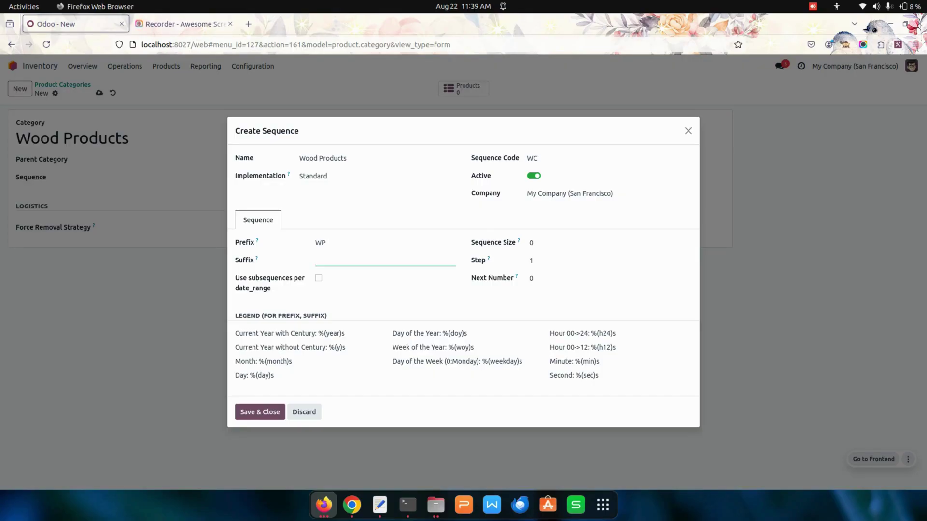
{"action": "type", "text": "-"}
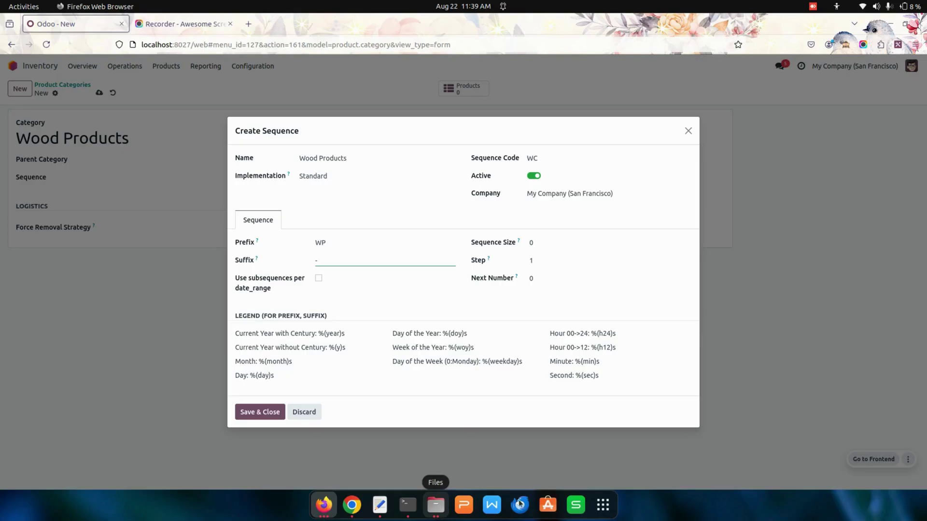
{"action": "type", "text": "01"}
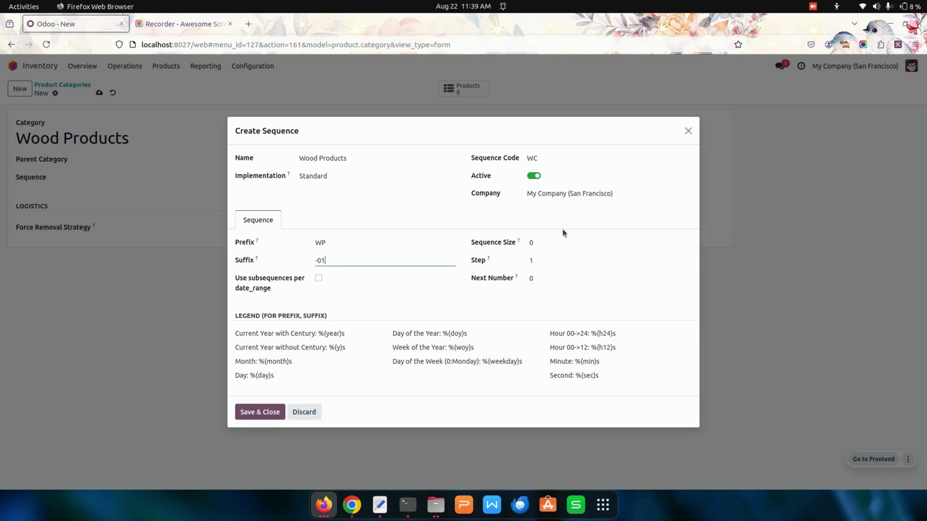
{"action": "left_click", "coordinate": [555, 240]}
{"action": "type", "text": "555"}
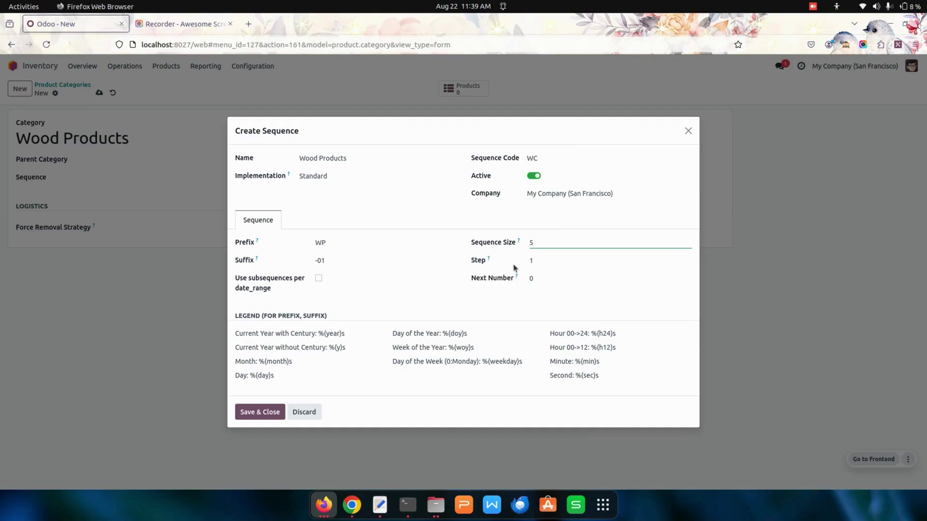
- Save the Wood Products sequence and category, and open the Corner Desk Left Sit product
{"action": "left_click", "coordinate": [257, 413]}
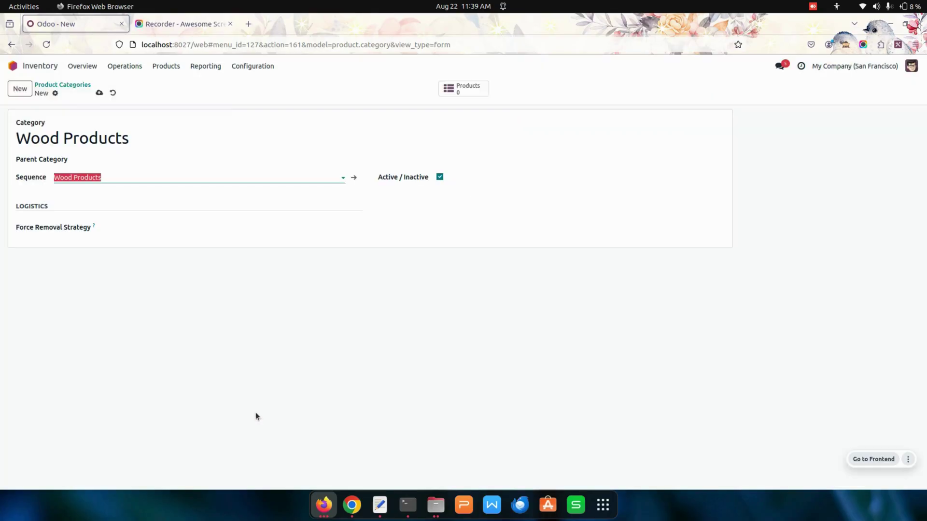
{"action": "left_click", "coordinate": [99, 93]}
{"action": "left_click", "coordinate": [173, 66]}
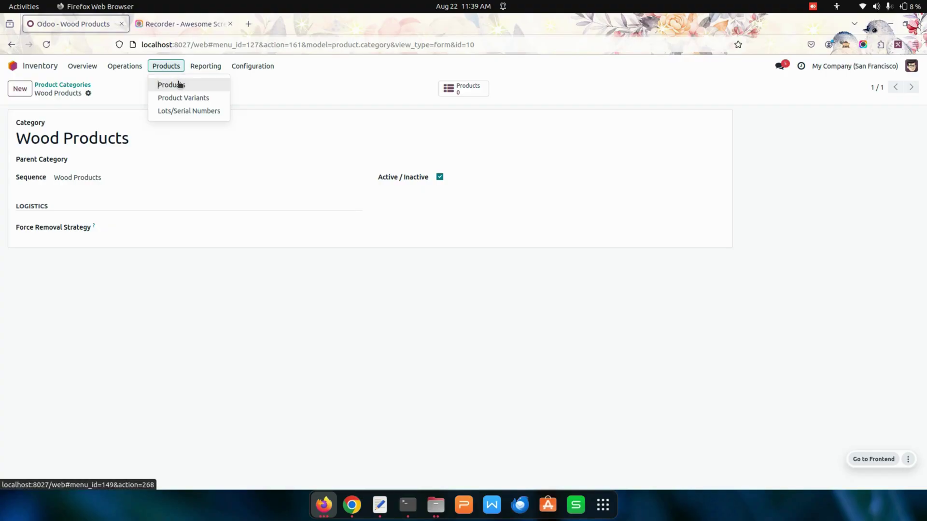
{"action": "left_click", "coordinate": [178, 83]}
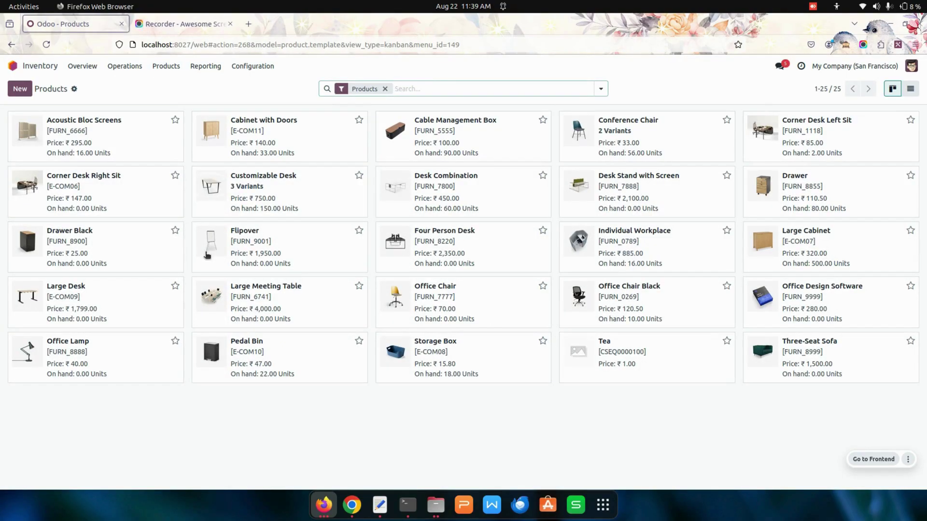
{"action": "left_click", "coordinate": [840, 132]}
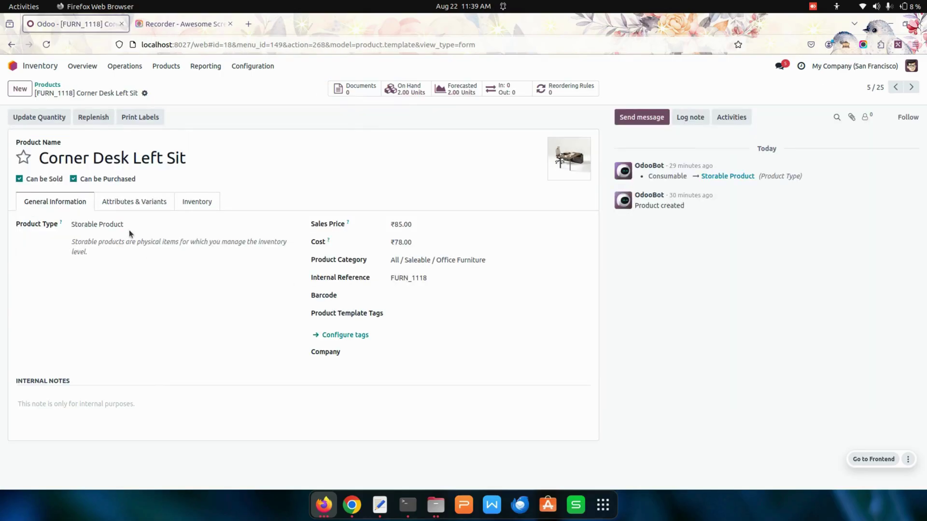
- Set Corner Desk Left Sit's product category to Wood Products and save the product
{"action": "left_click", "coordinate": [455, 259]}
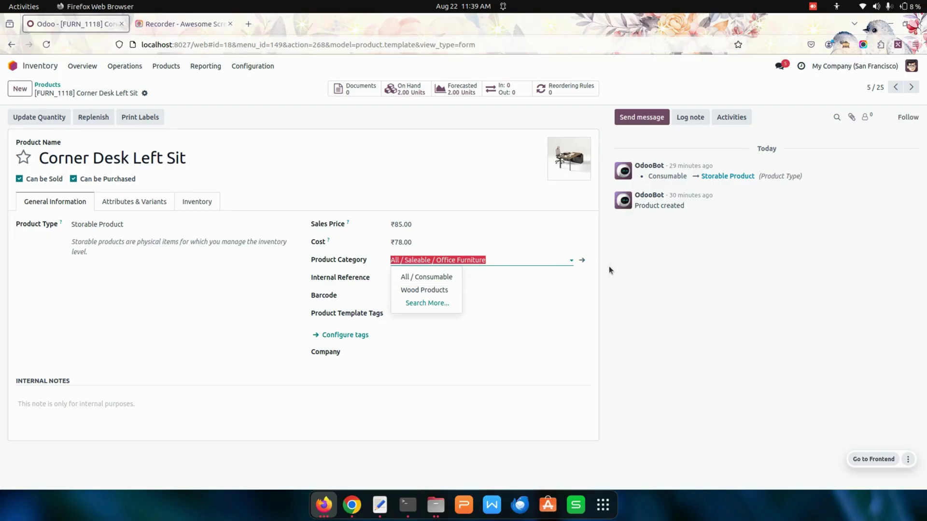
{"action": "left_click", "coordinate": [451, 272]}
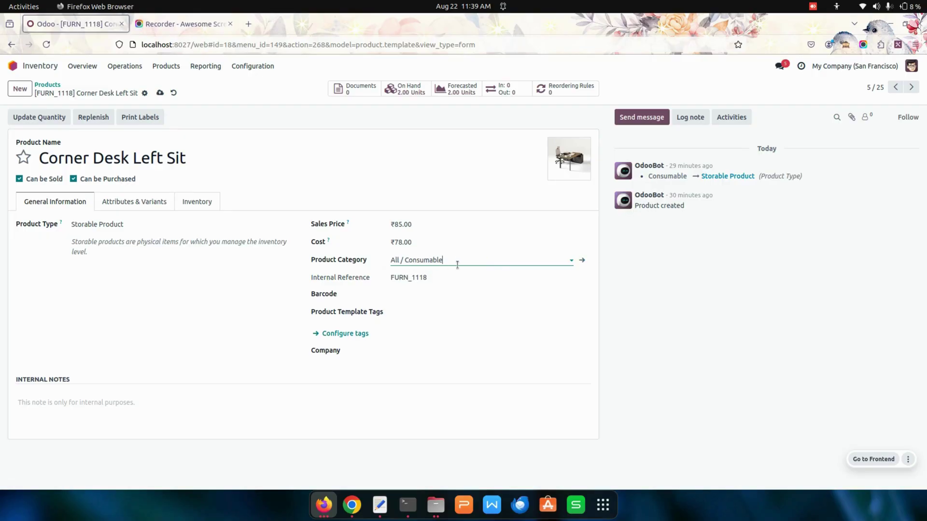
{"action": "left_click", "coordinate": [533, 261]}
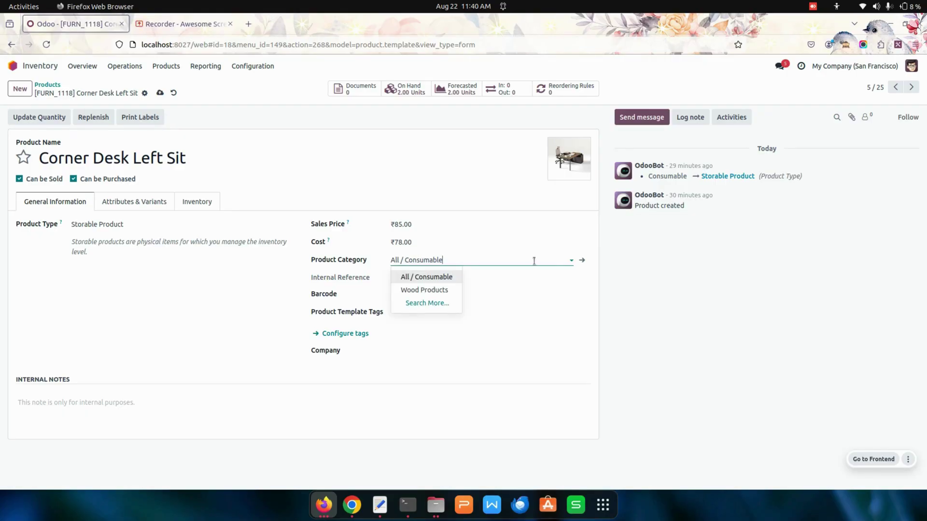
{"action": "left_click", "coordinate": [582, 261]}
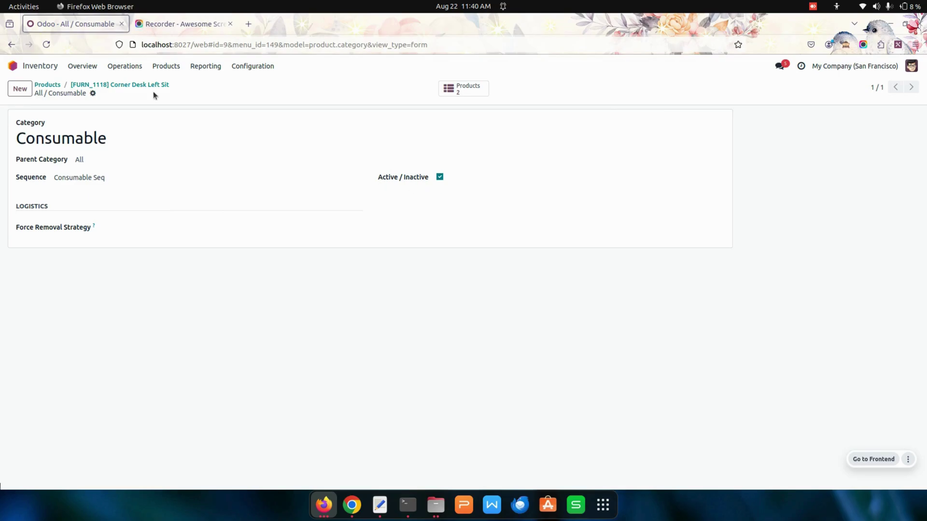
{"action": "left_click", "coordinate": [140, 85]}
{"action": "left_click", "coordinate": [401, 266]}
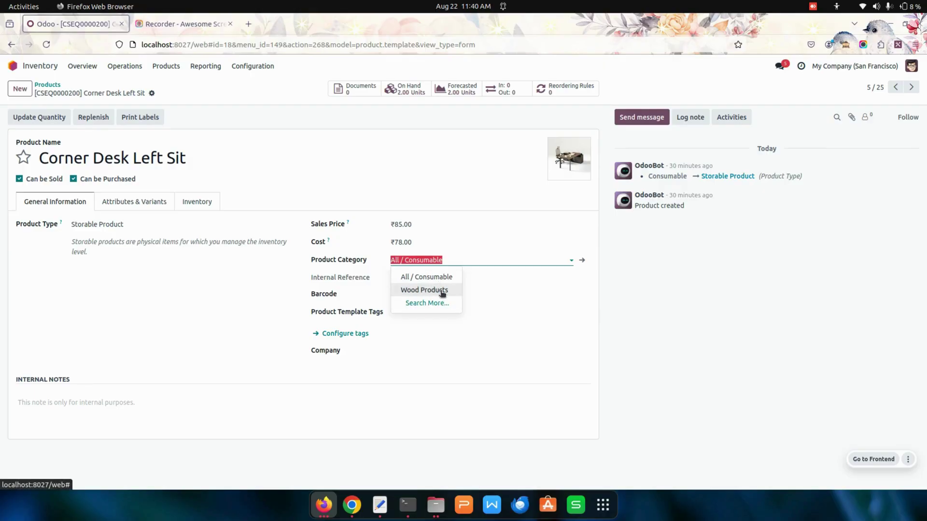
{"action": "left_click", "coordinate": [441, 290]}
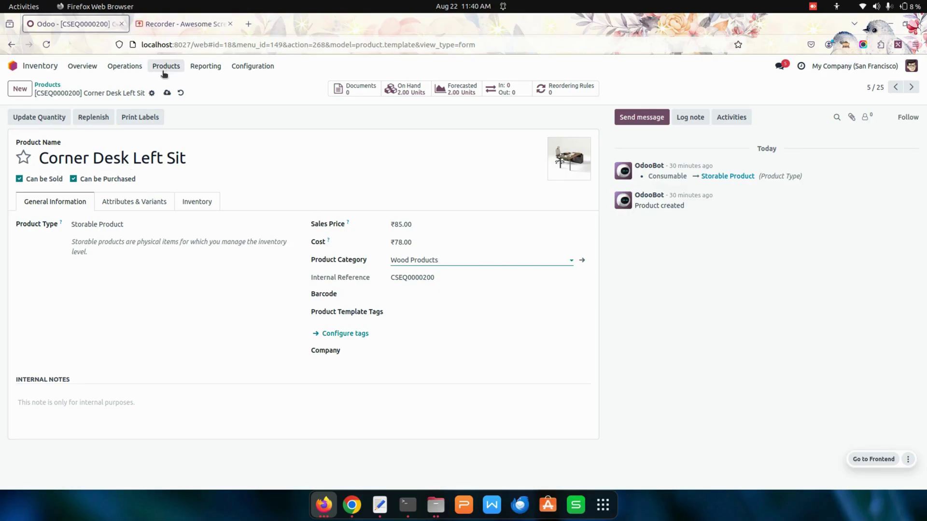
{"action": "left_click", "coordinate": [167, 93]}
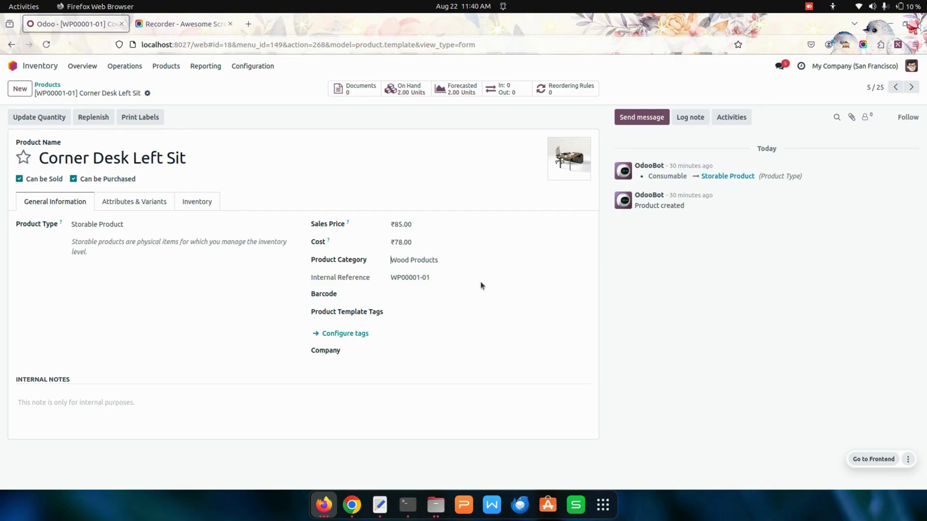
- Check the generated internal reference WP00001-01, then go to the Odoo home menu
{"action": "left_click_drag", "start_coordinate": [401, 278], "coordinate": [434, 279]}
{"action": "left_click", "coordinate": [406, 278]}
{"action": "left_click", "coordinate": [433, 290]}
{"action": "left_click", "coordinate": [13, 65]}
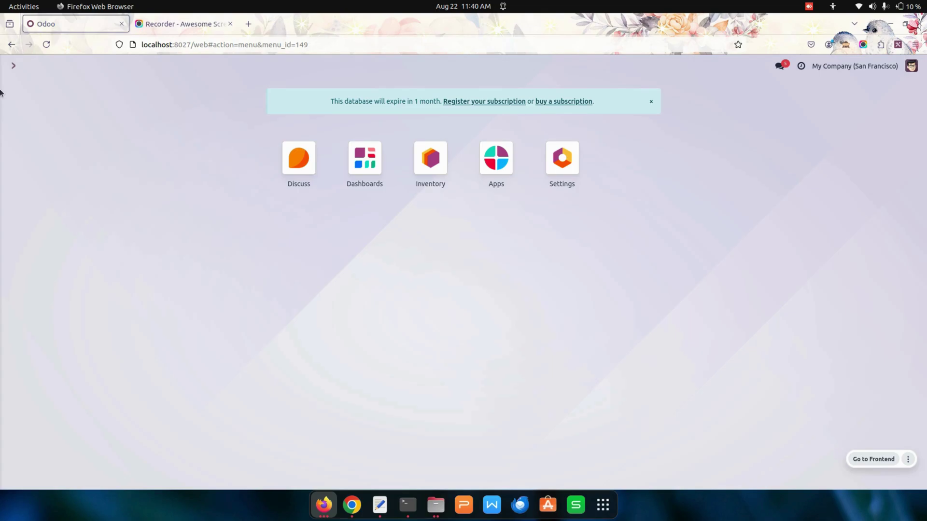
{"action": "left_click", "coordinate": [14, 65]}
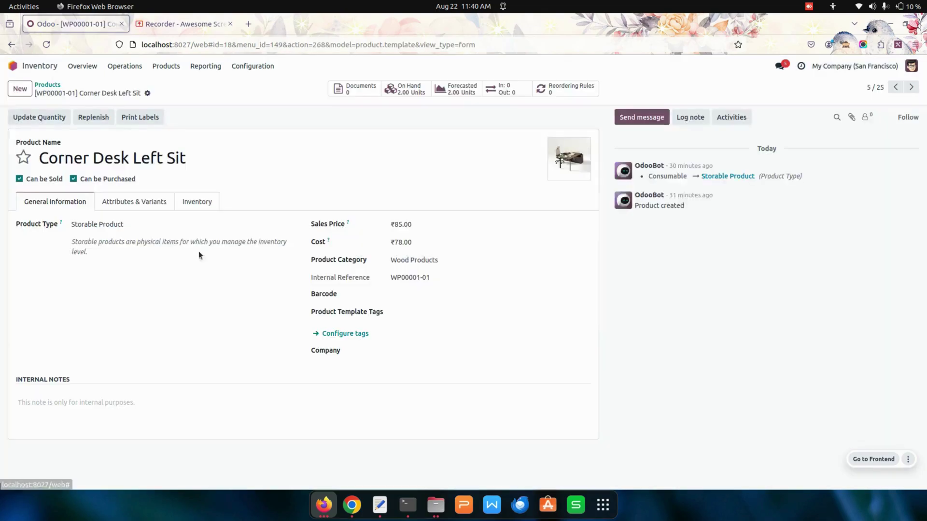
{"action": "left_click", "coordinate": [13, 66]}
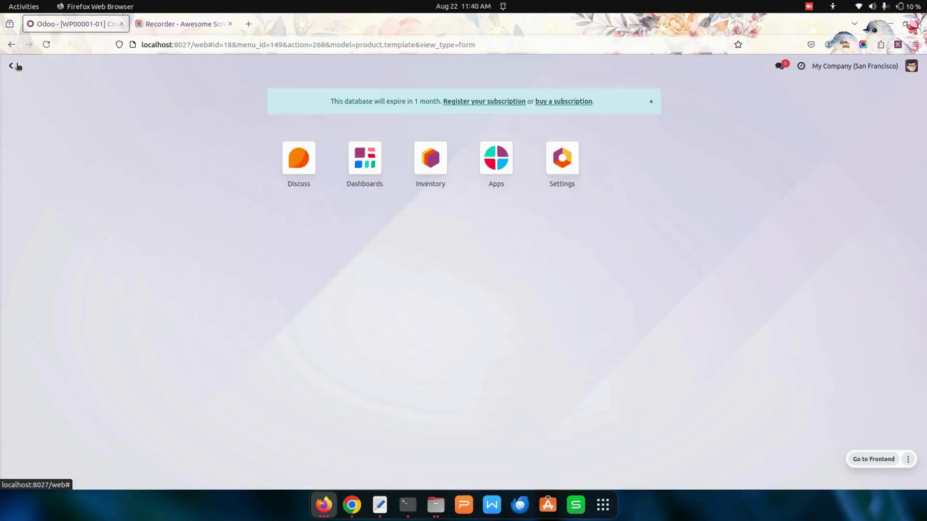